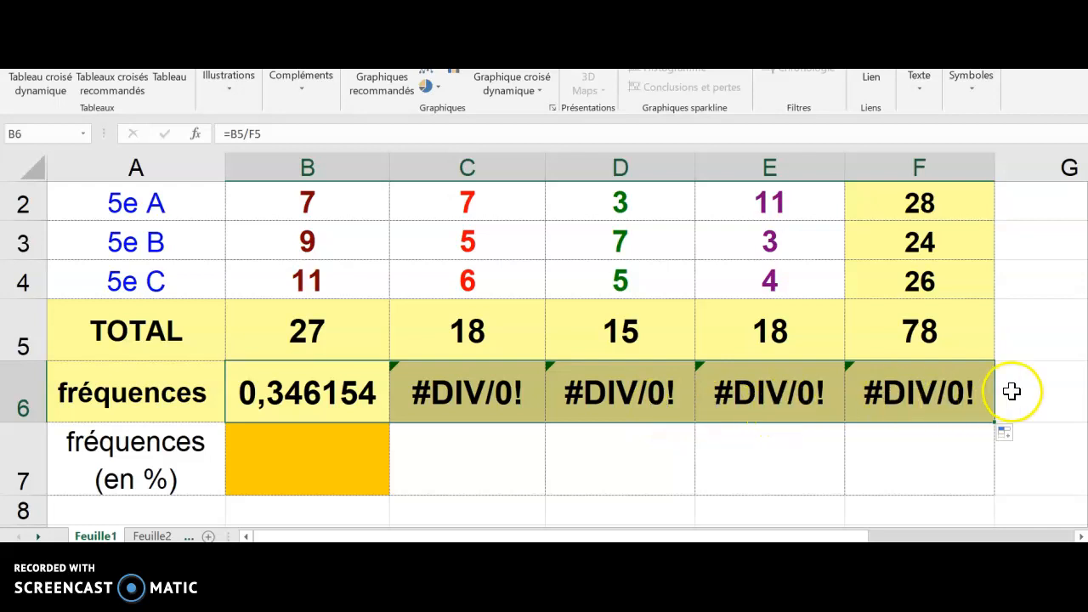
- Inspect the copied formula in cell C6 and the cell G5 it divides by
left_click(486, 393)
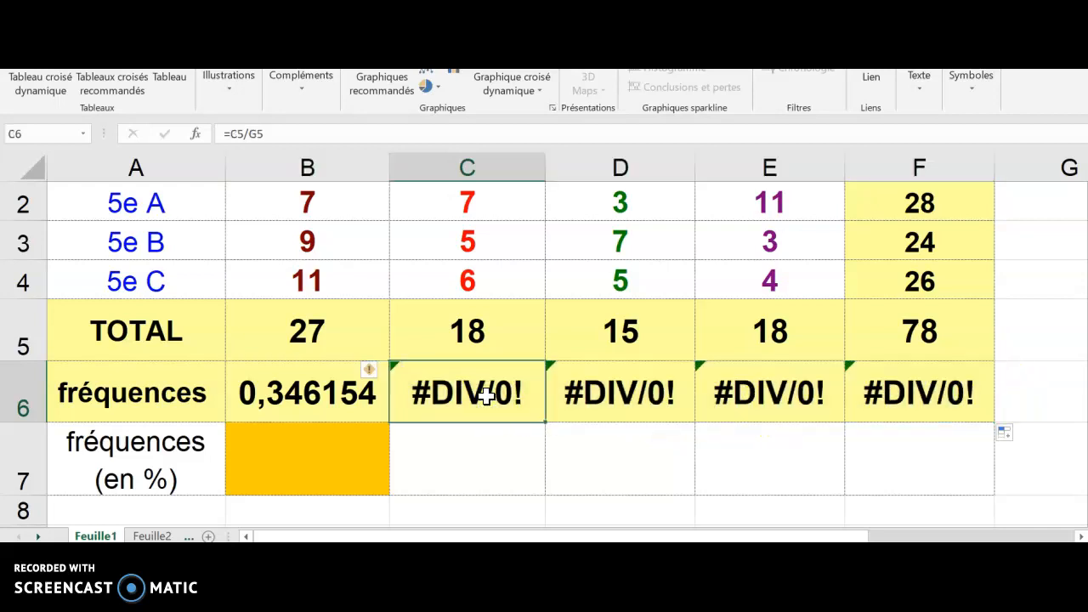
left_click(485, 393)
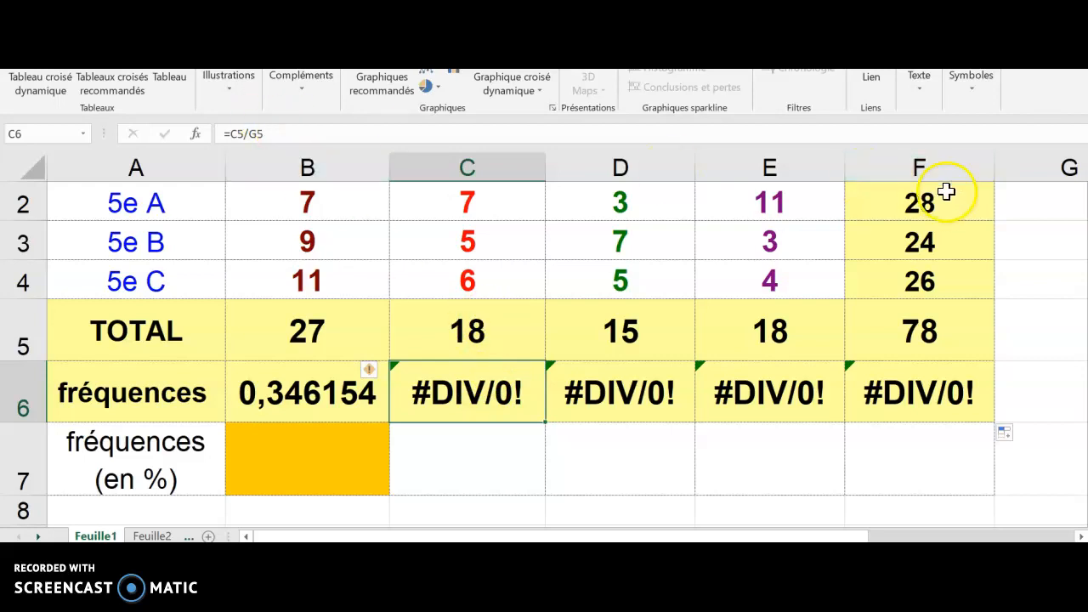
left_click(1044, 335)
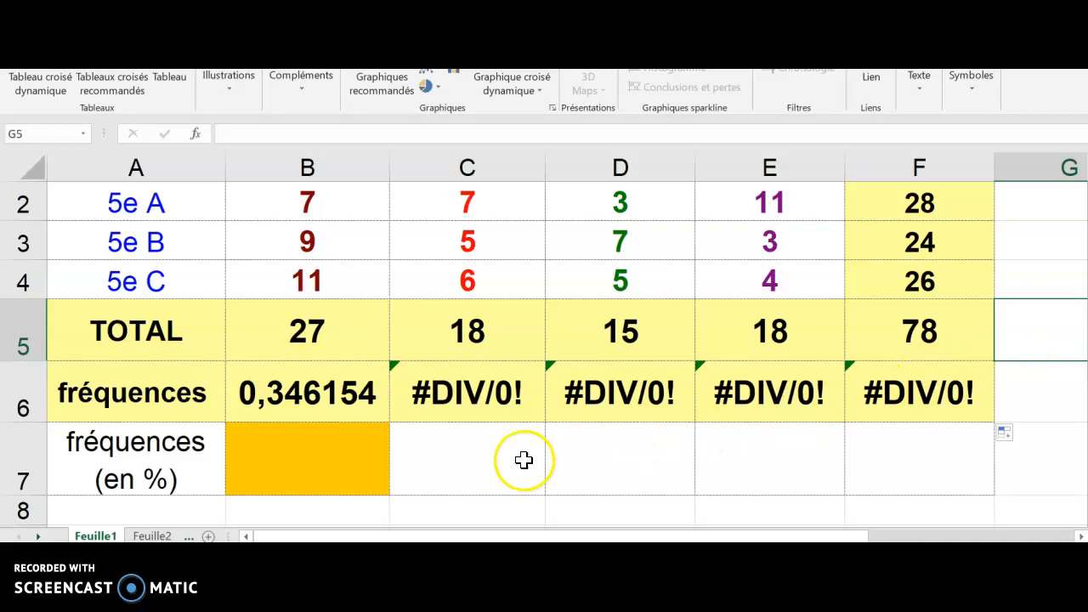
- Change the formula in B6 to =B5/78 and fill it across the fréquences row to F6
left_click(351, 394)
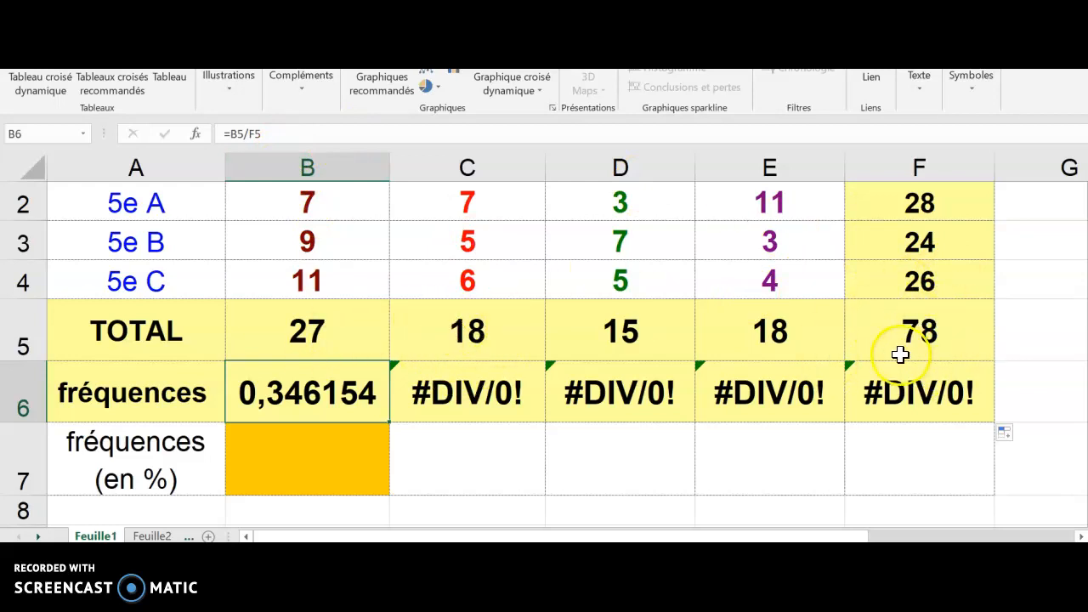
left_click(297, 134)
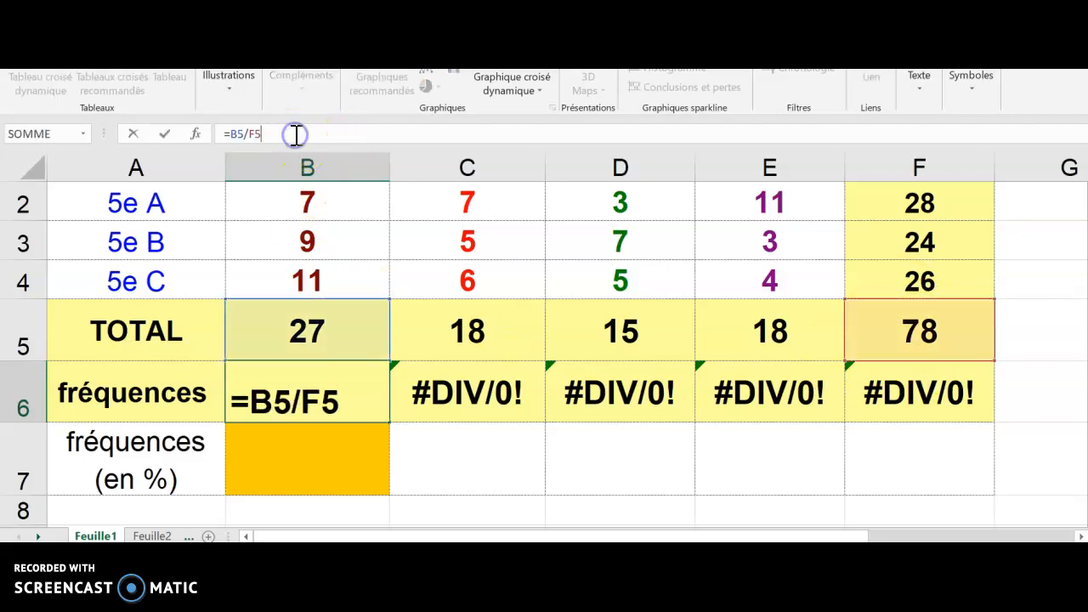
key("BackSpace")
key("BackSpace")
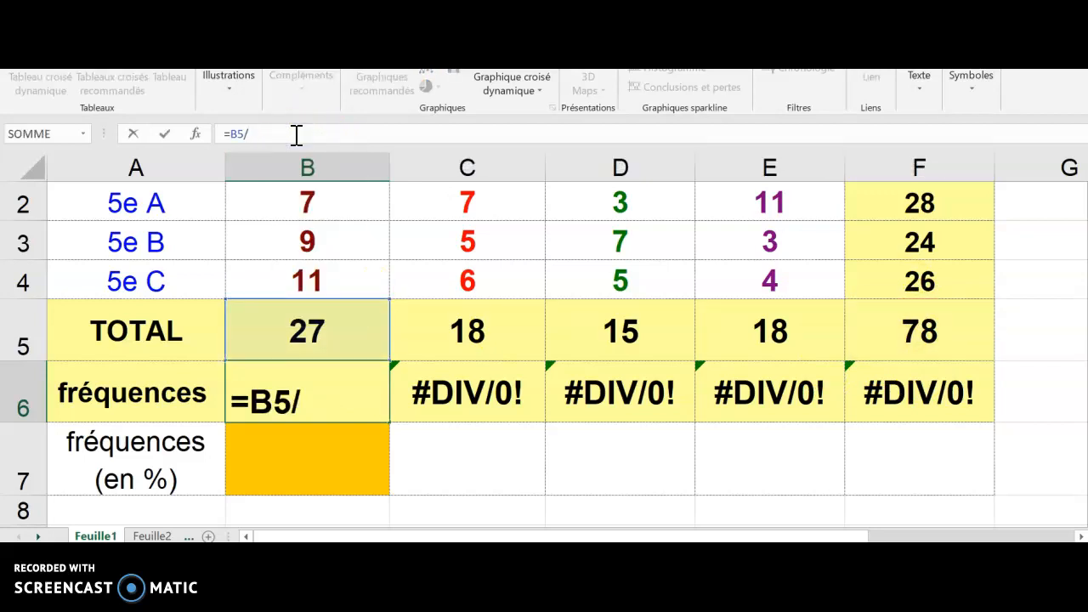
type("78")
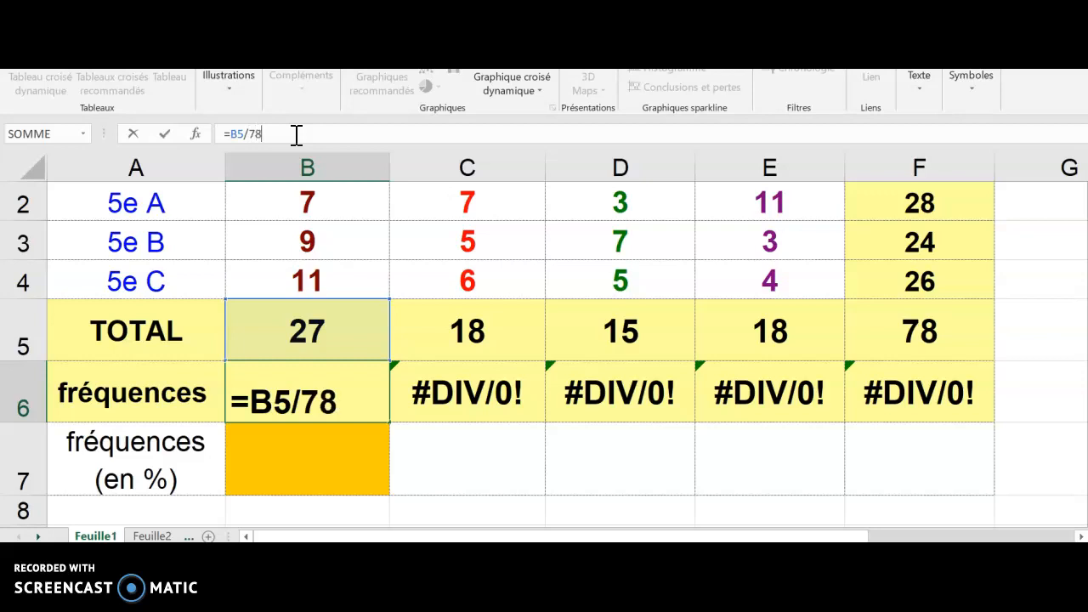
key("Return")
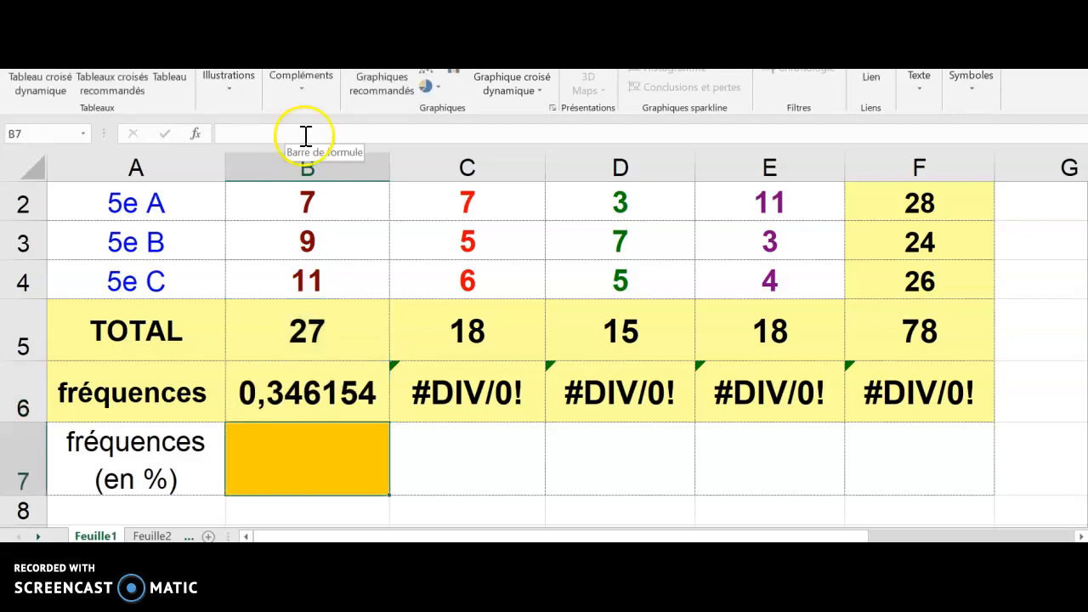
left_click(321, 385)
left_click_drag(390, 422, 964, 401)
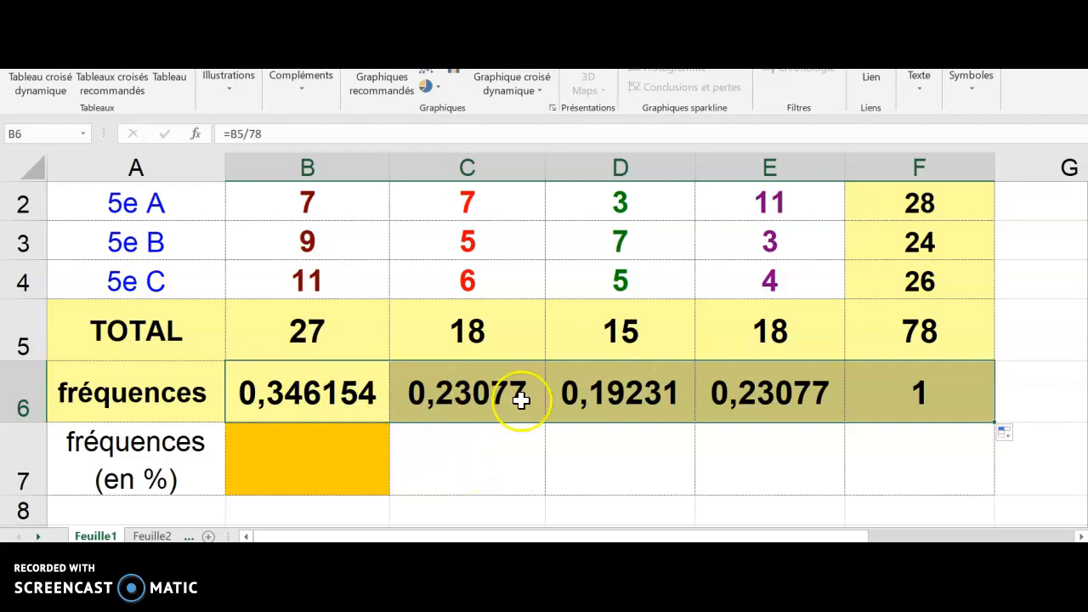
- Change the formula in B6 to =B5/$F$5, using an absolute reference to the grand total
scroll(891, 414, "up", 1)
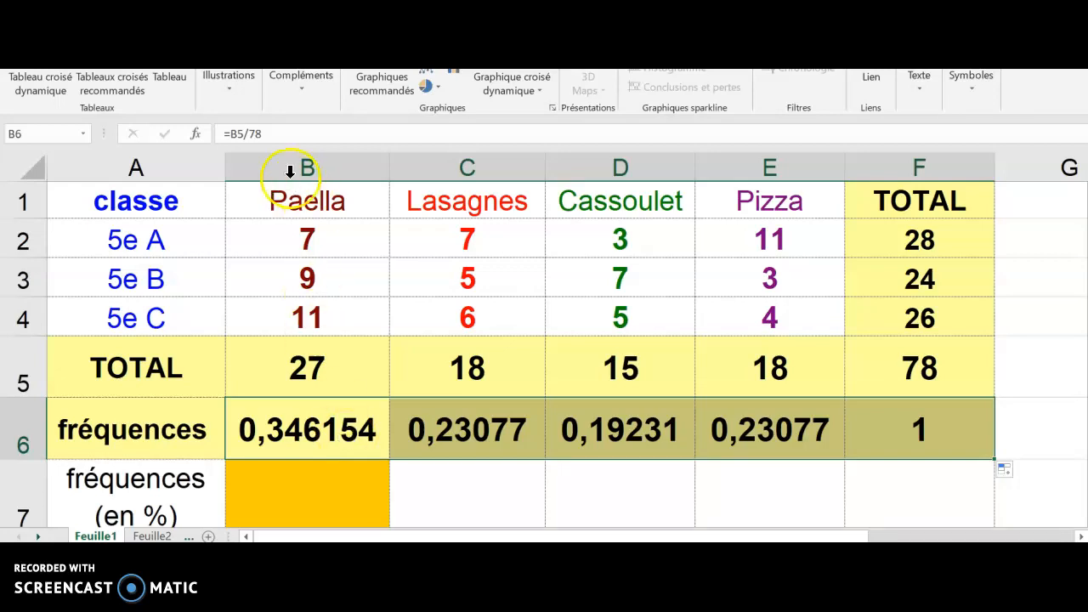
left_click(271, 134)
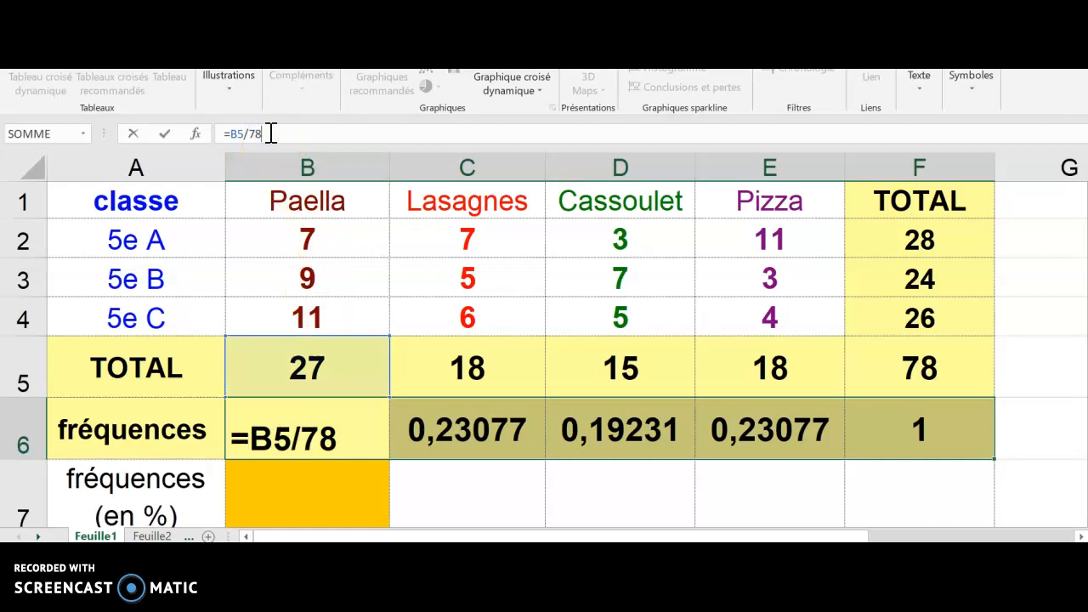
key("BackSpace")
key("BackSpace")
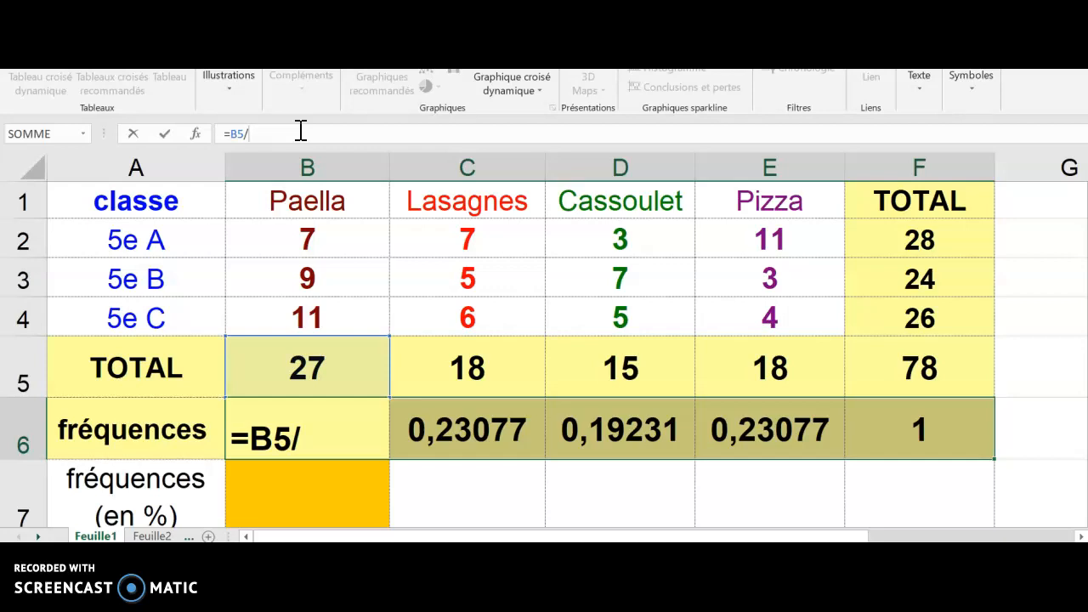
type("$F")
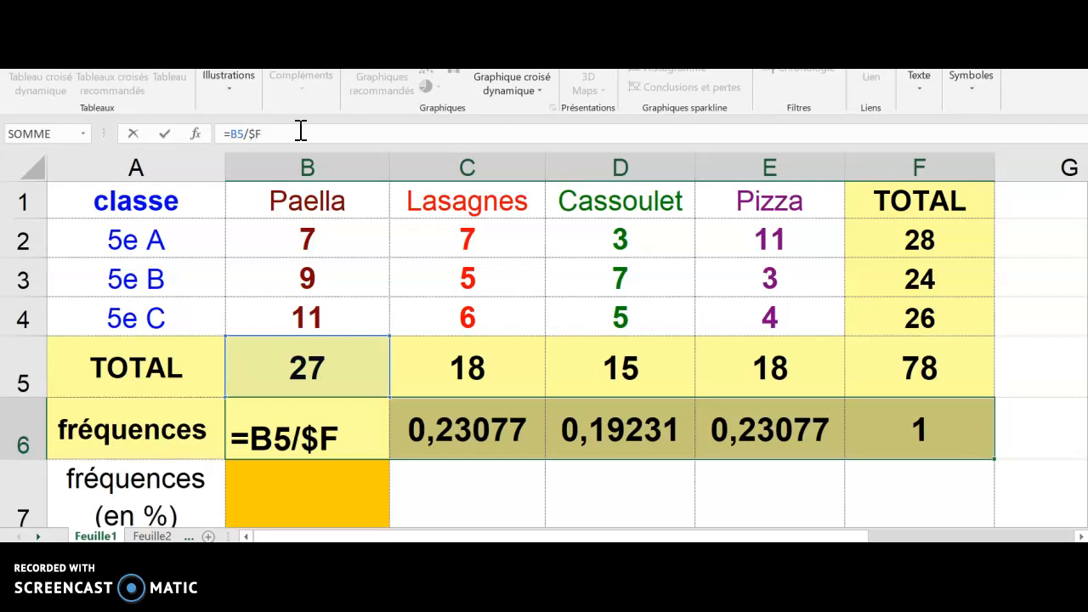
type("$5")
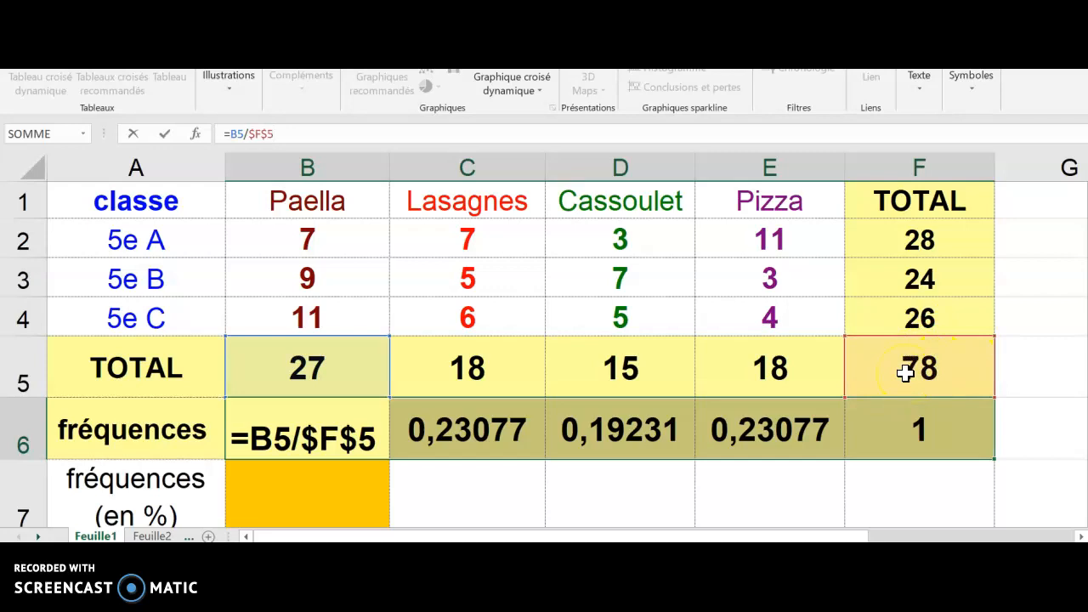
left_click(351, 429)
left_click(374, 451)
left_click(433, 439)
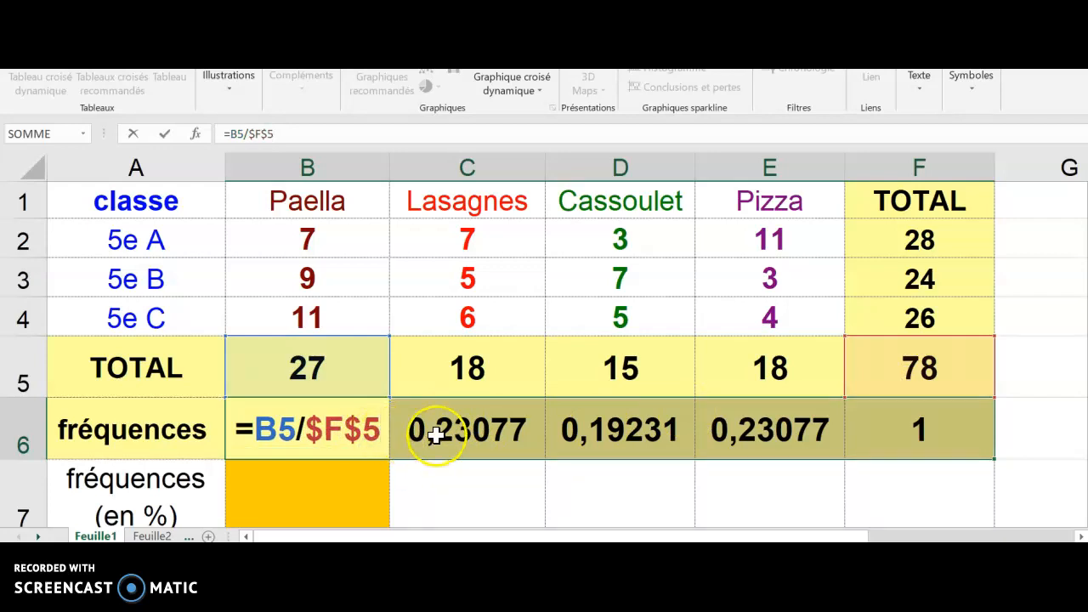
- Fill the absolute-reference formula from B6 across the fréquences row to F6
left_click(372, 435)
left_click_drag(388, 457, 520, 459)
left_click_drag(611, 465, 955, 451)
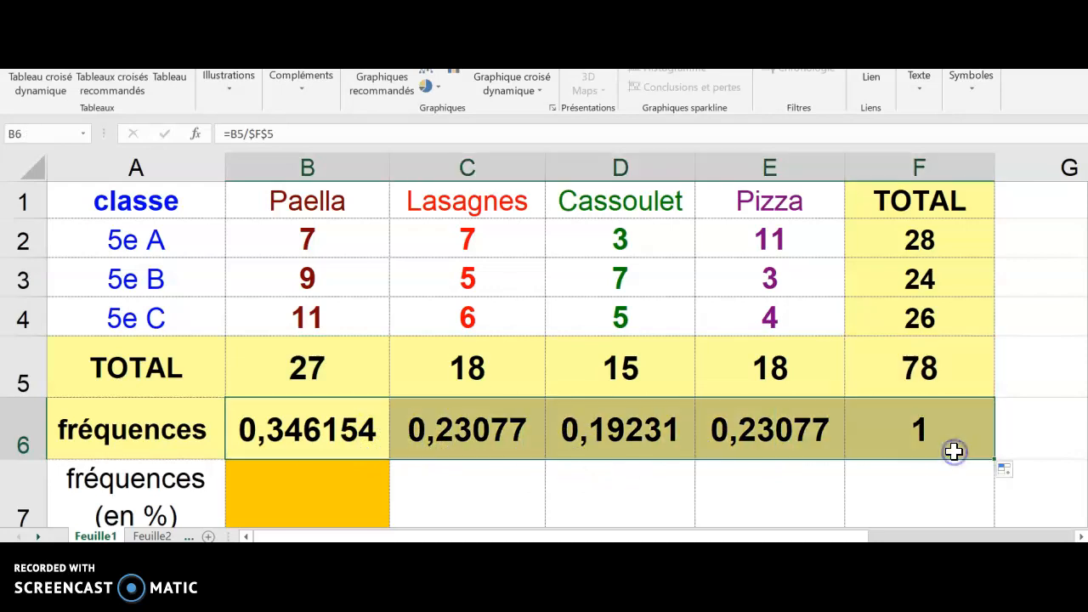
left_click(653, 506)
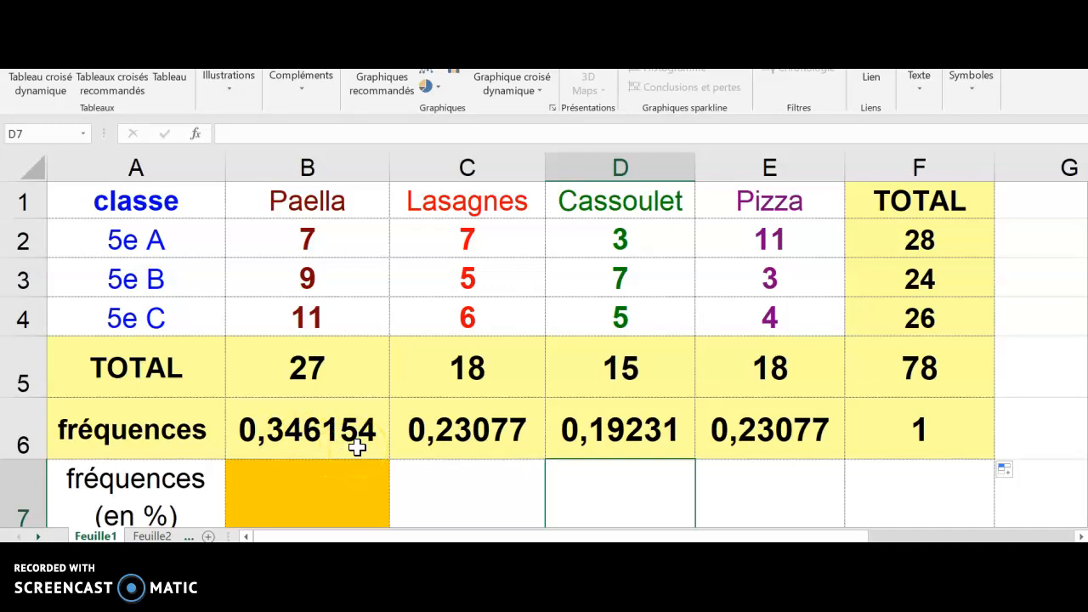
- Format the frequencies in B6:F6 with the Nombre category and 4 decimal places
left_click(242, 416)
left_click_drag(242, 417, 914, 430)
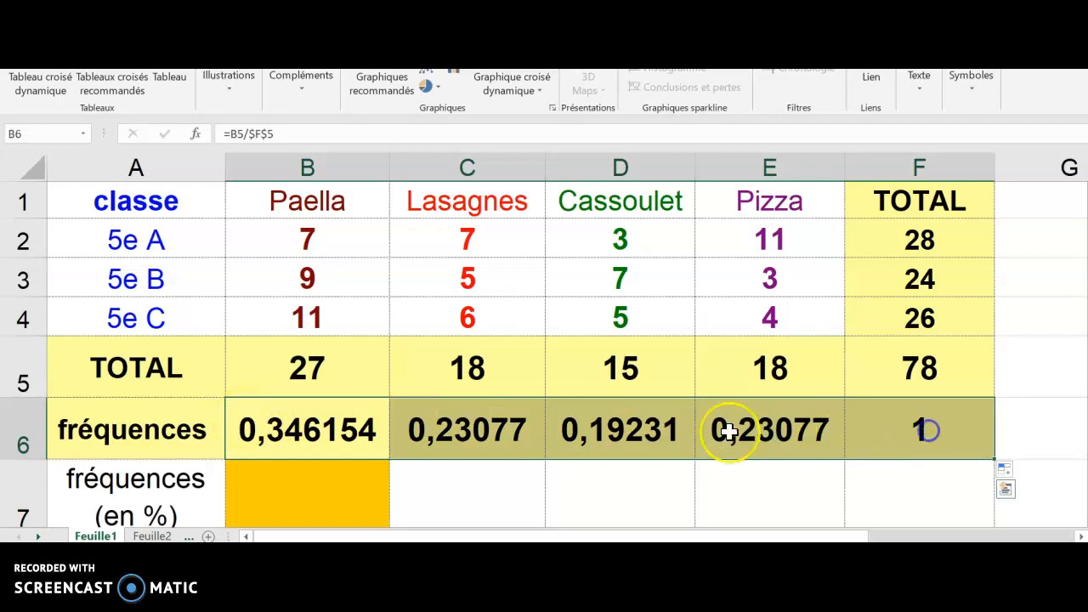
right_click(863, 438)
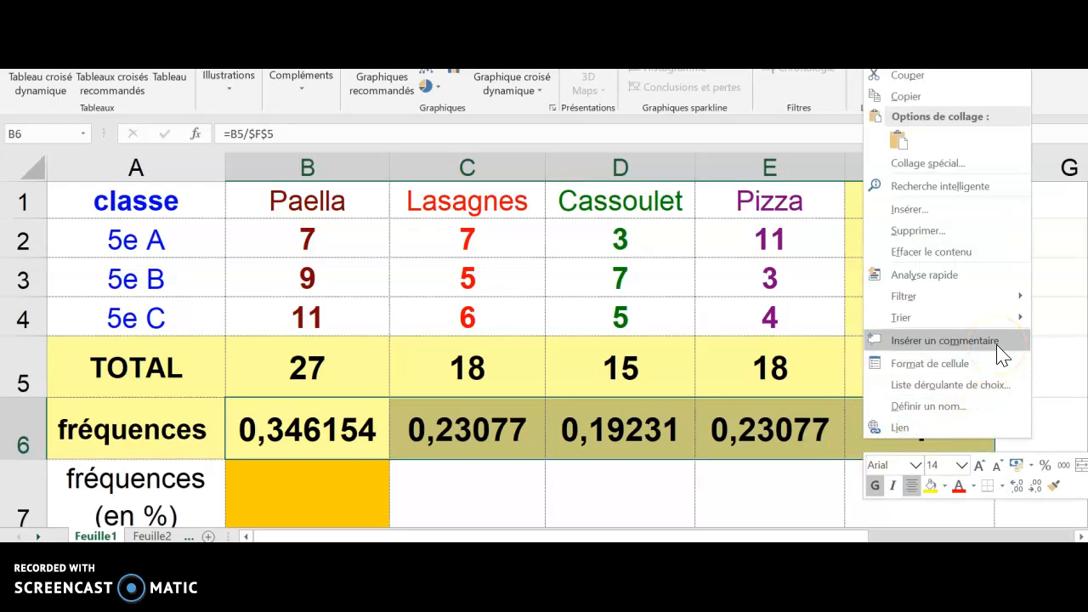
left_click(963, 363)
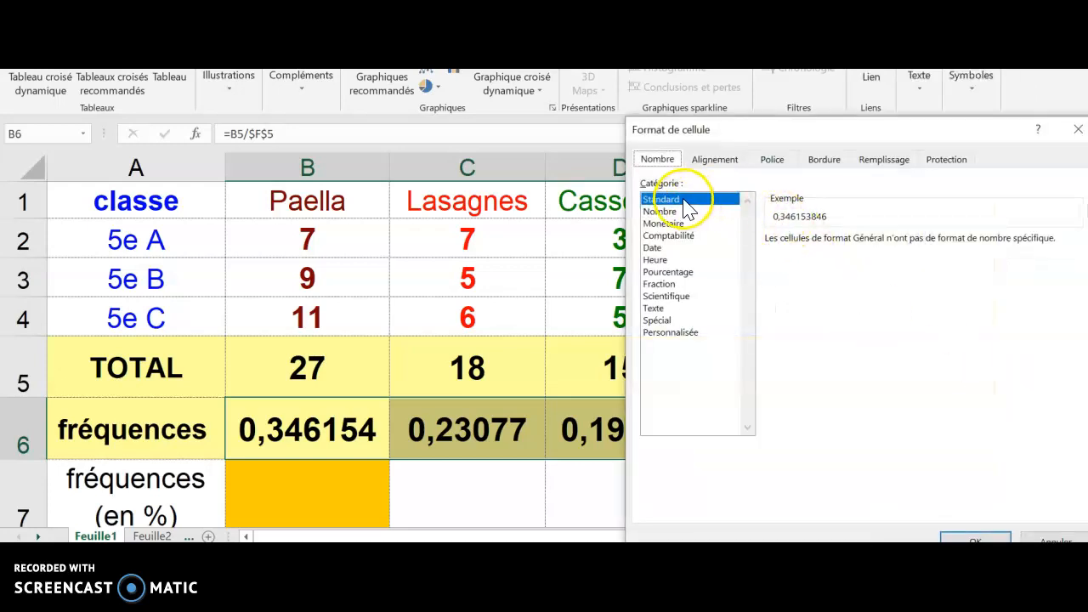
left_click(668, 211)
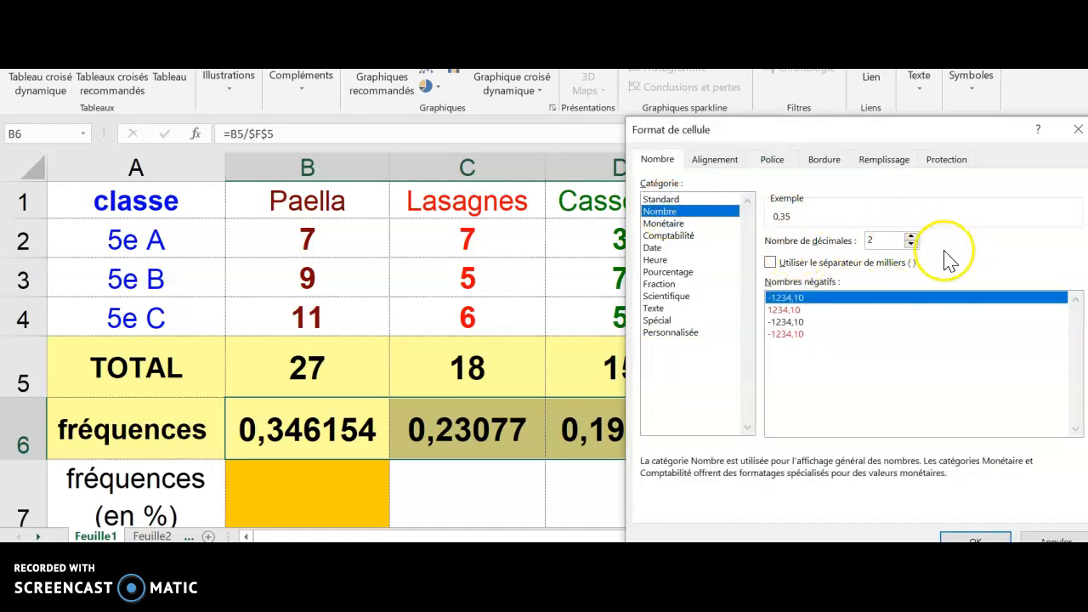
left_click(910, 236)
left_click(910, 236)
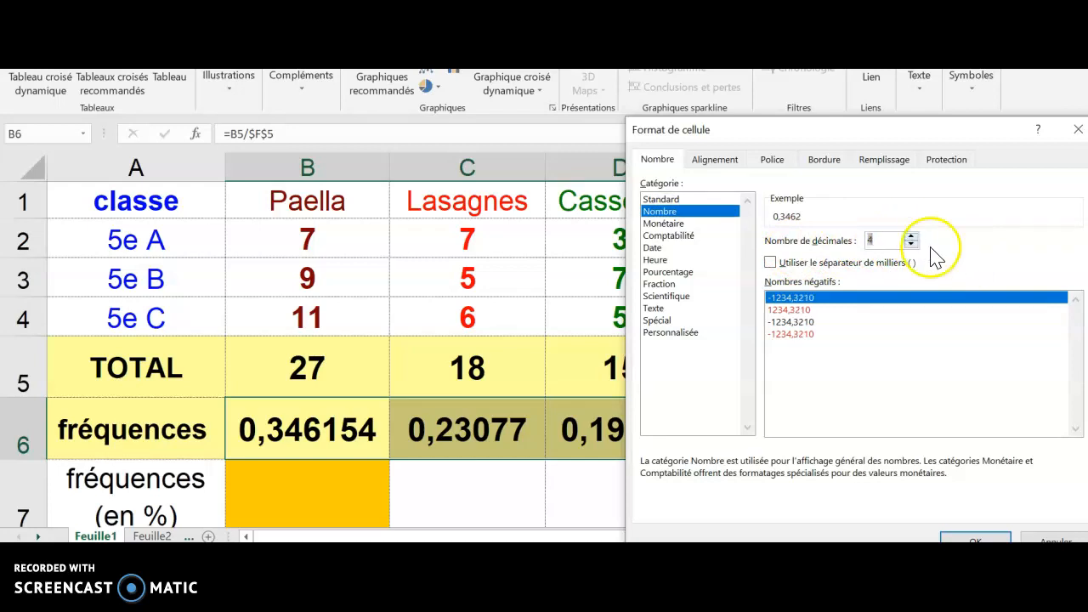
left_click(974, 537)
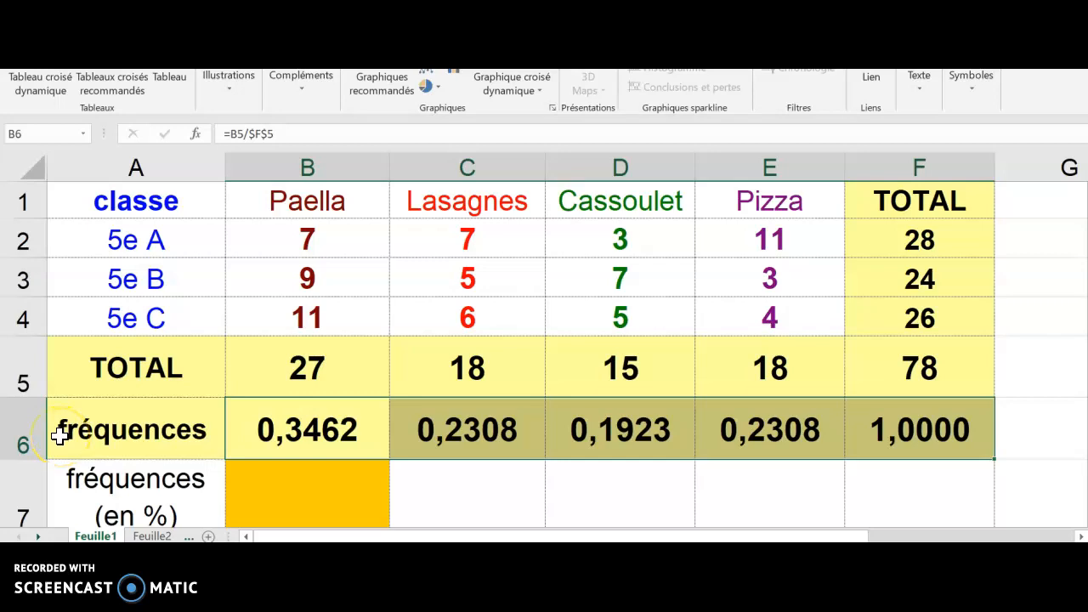
- Enter the formula =B5/78% in B7 to calculate the Paella frequency as a percentage
left_click(263, 497)
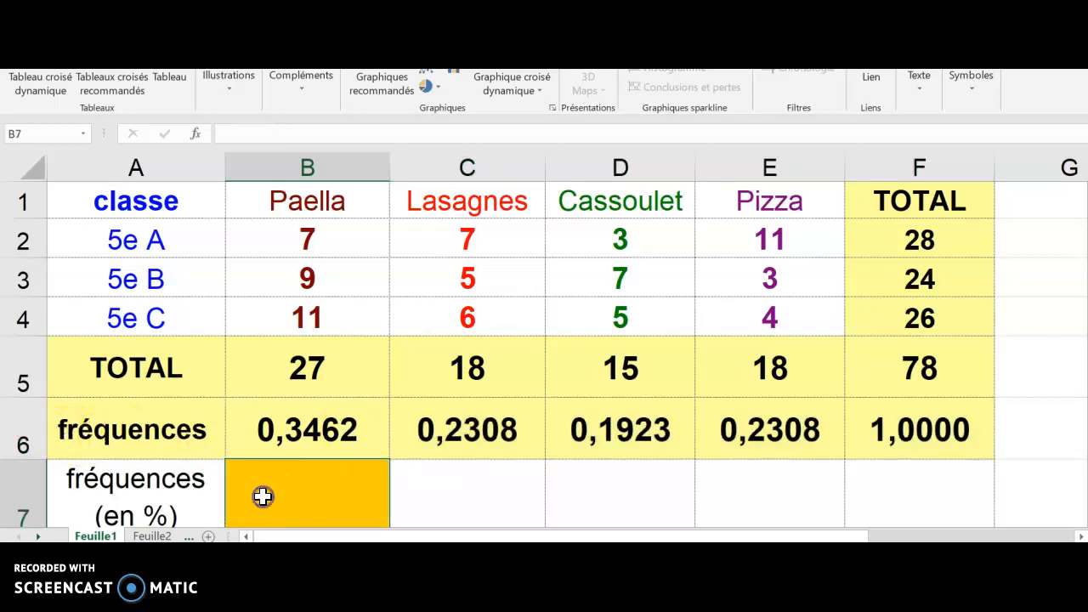
left_click(238, 136)
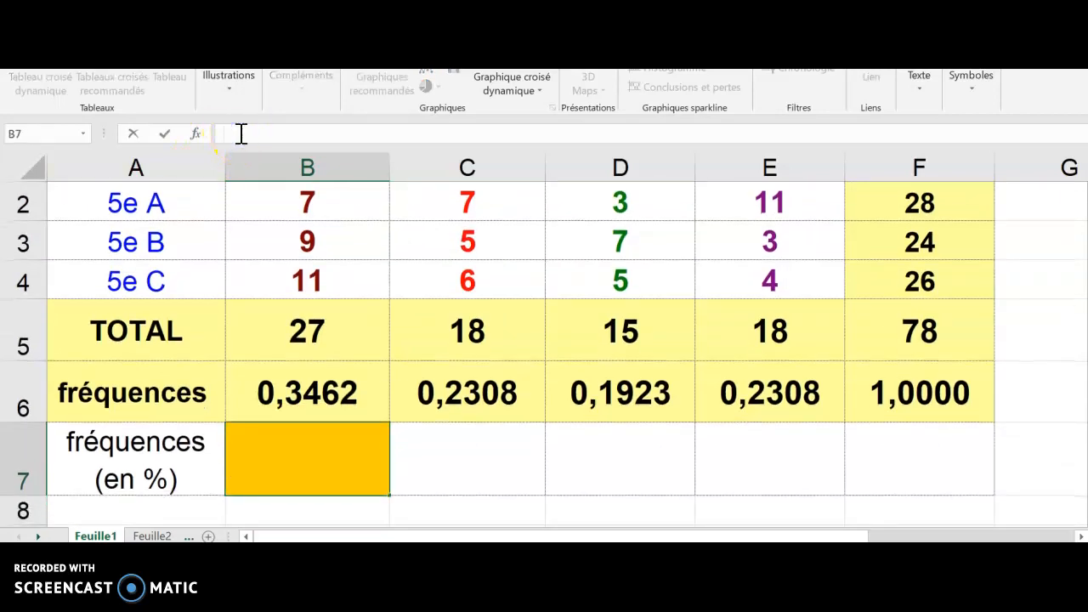
type("=")
left_click(297, 338)
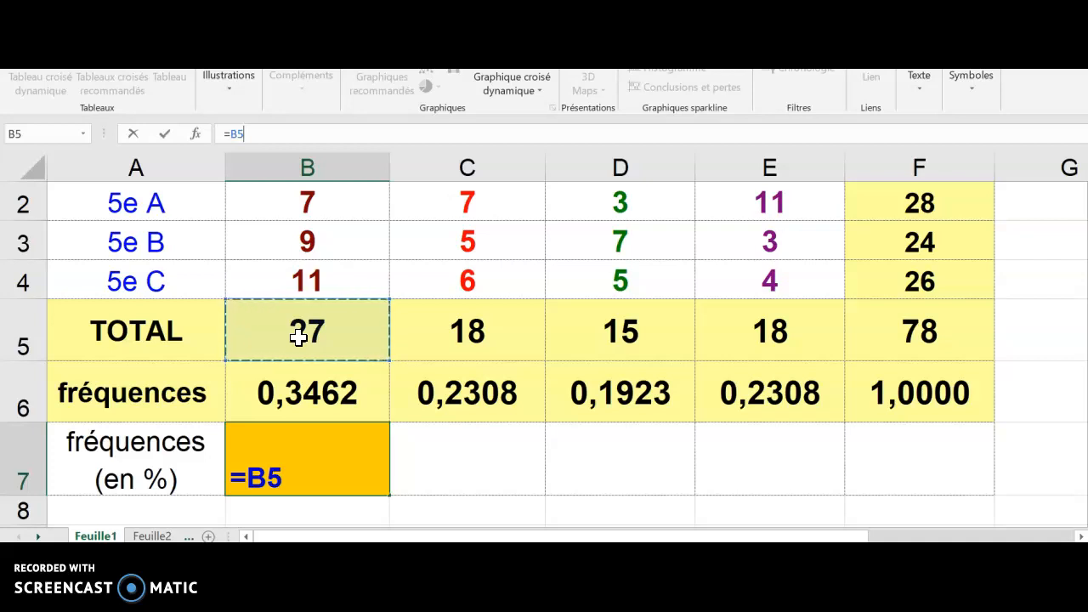
type("/")
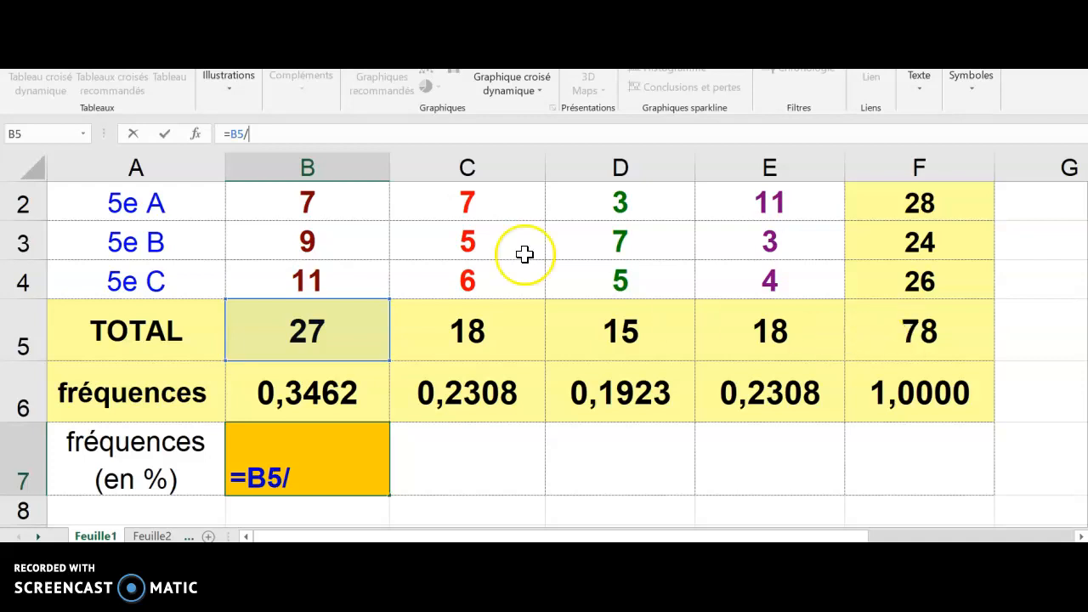
type("78")
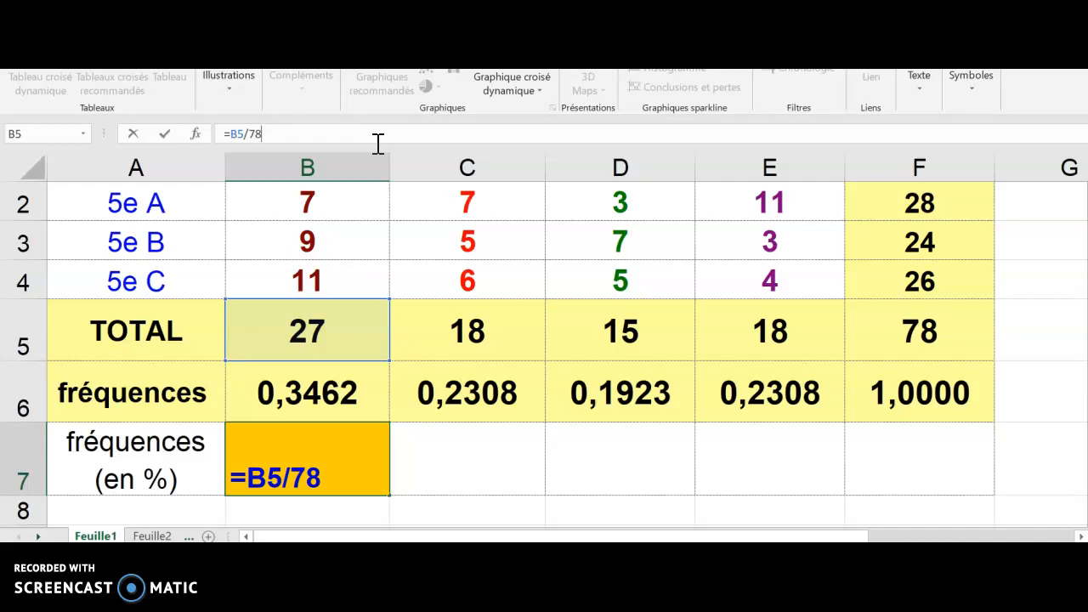
type("%")
key("Return")
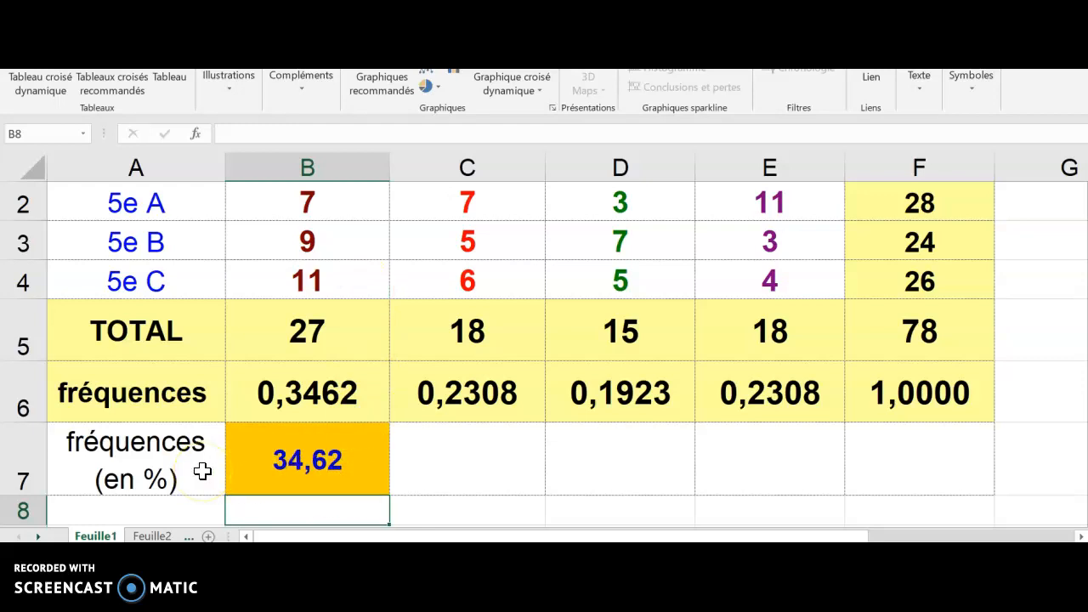
- Fill the percentage formula from B7 across the fréquences (en %) row to F7
left_click(343, 481)
left_click_drag(387, 494, 947, 461)
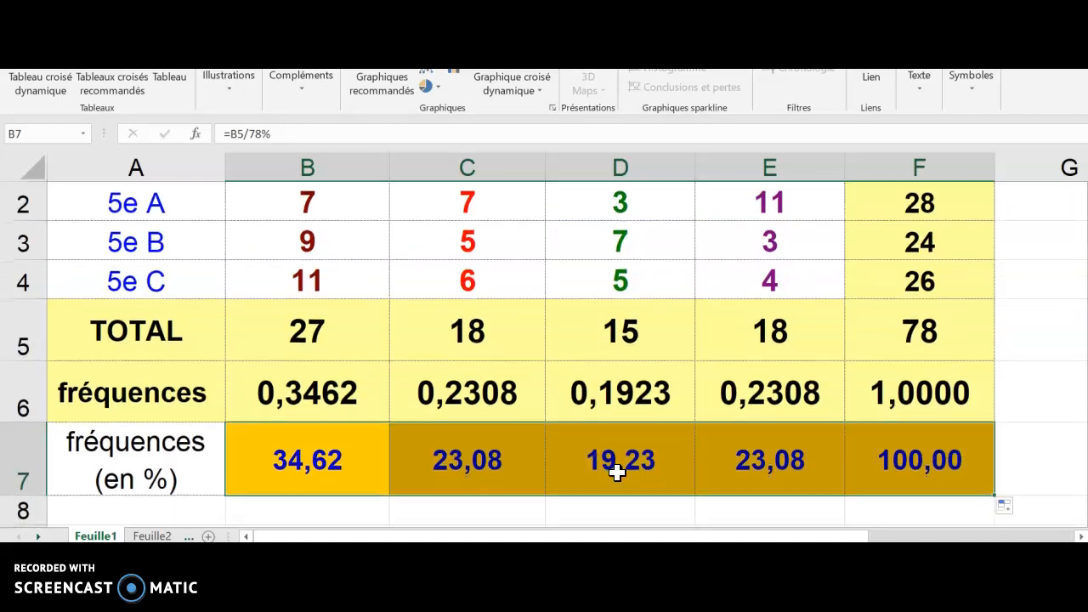
scroll(617, 473, "up", 1)
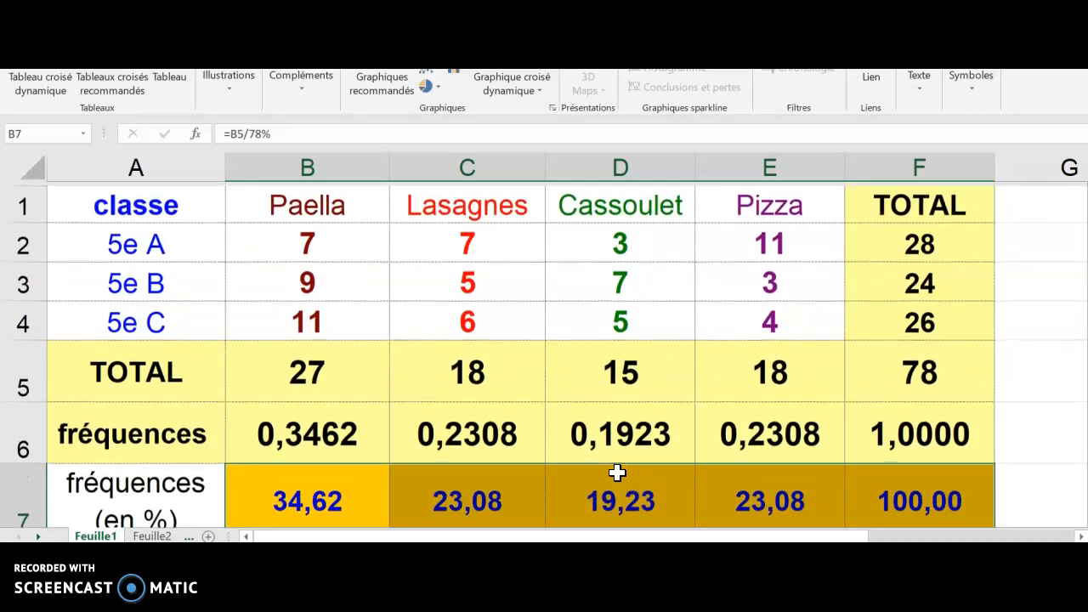